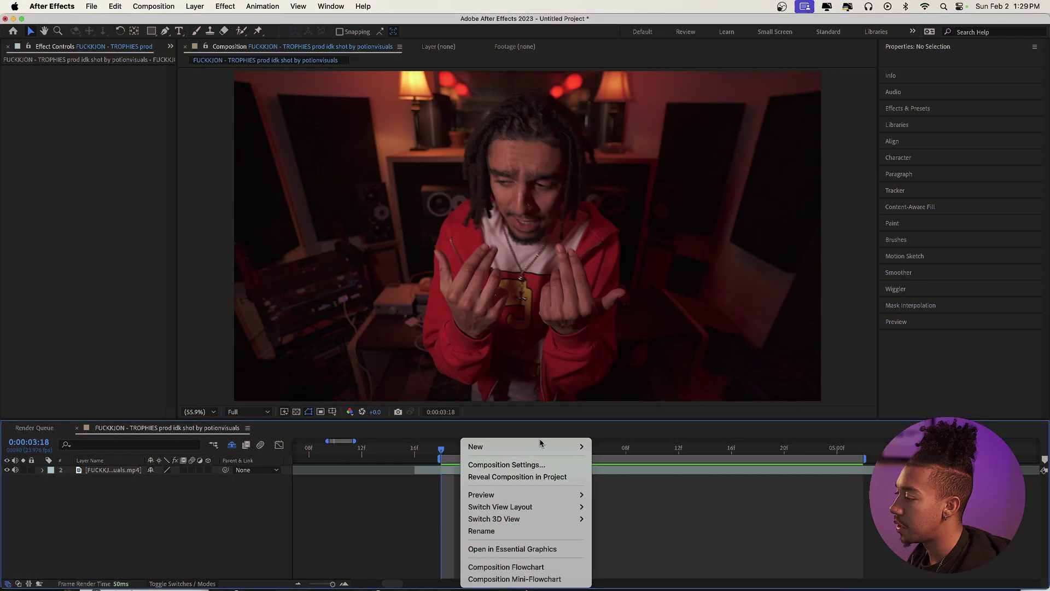
- Add a new adjustment layer and apply CC RepeTile to it
mouse_move(542, 447)
click(639, 538)
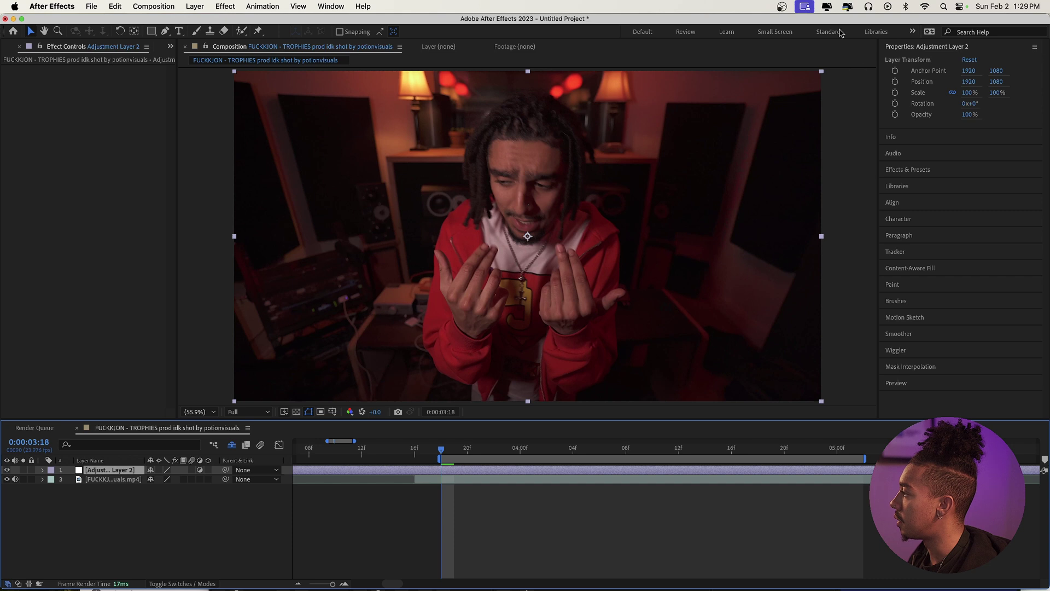
click(932, 171)
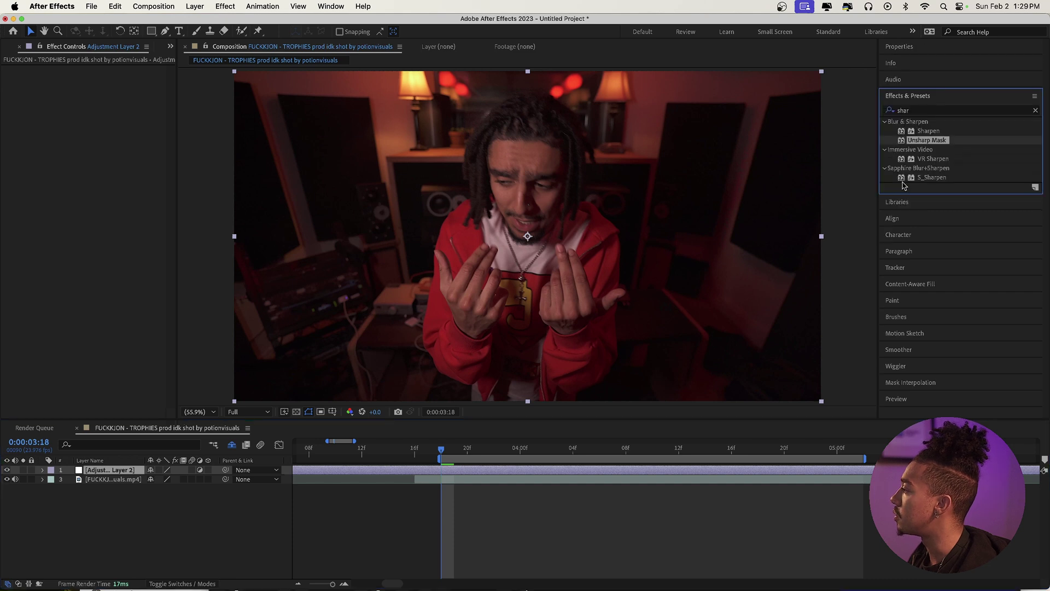
click(1037, 111)
text(cc repet)
drag(925, 131, 419, 471)
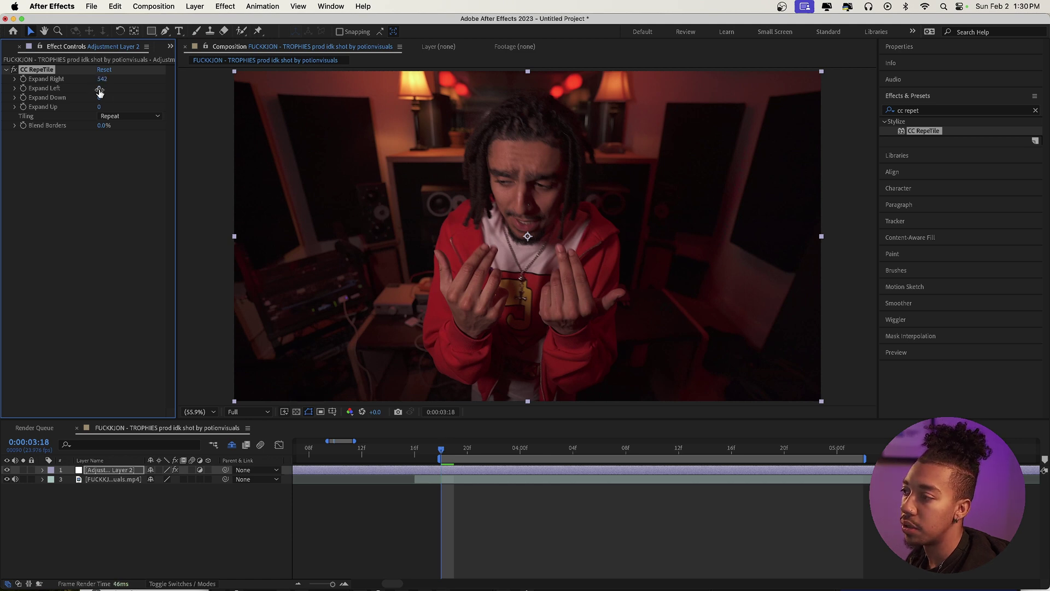
- Expand the CC RepeTile tiling up to 551 and set Tiling to Unfold
drag(99, 106, 125, 106)
click(129, 116)
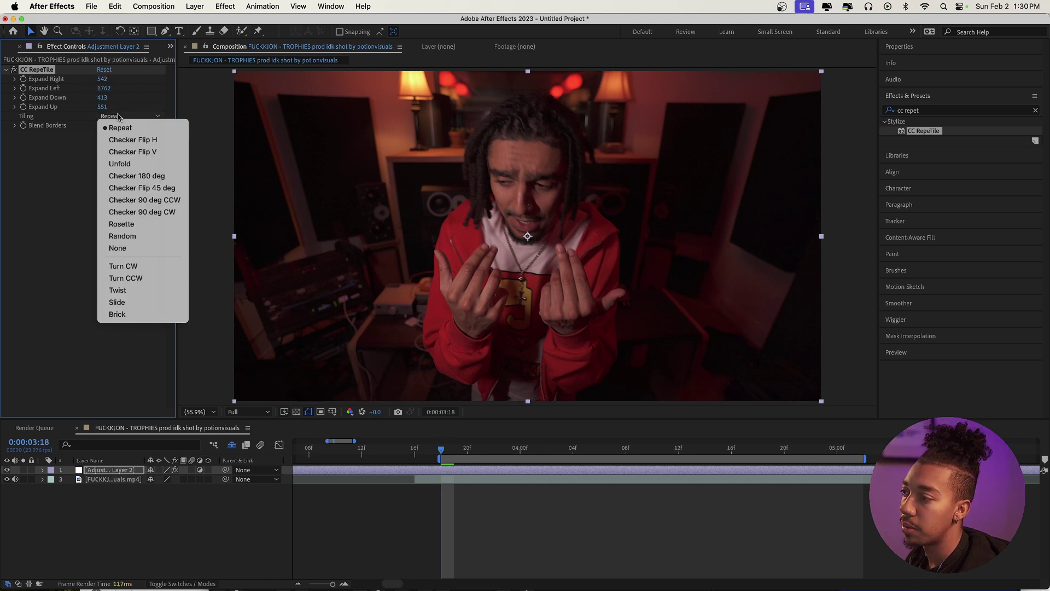
click(121, 164)
- Lower the video clip's Position Y to about 1257
click(104, 479)
key(p)
drag(168, 491, 213, 498)
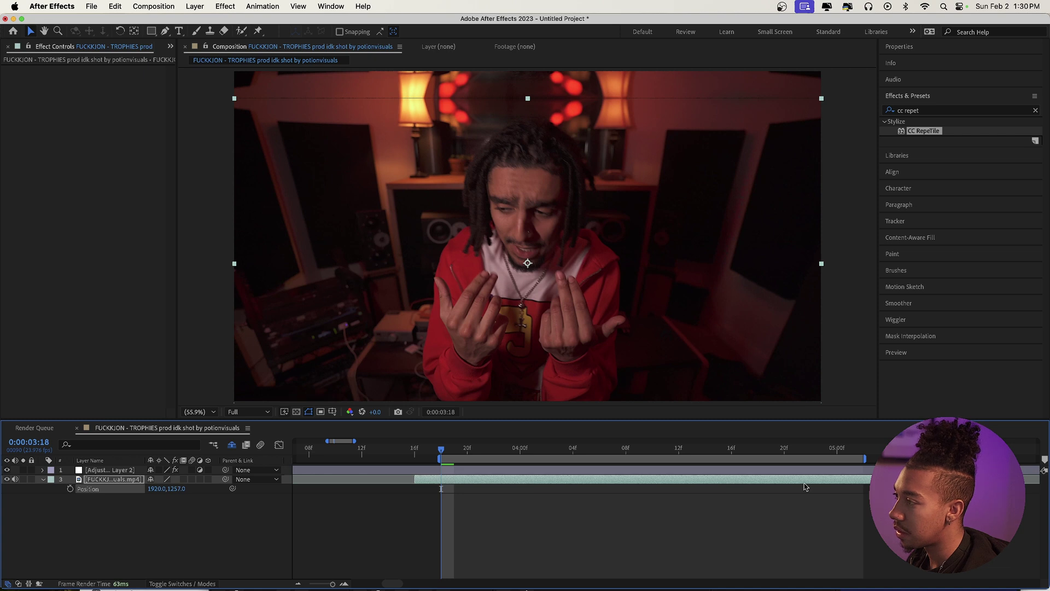
- Toggle the adjustment layer's visibility to compare the tiled look with the original
click(99, 470)
click(7, 470)
click(7, 470)
click(7, 470)
click(6, 469)
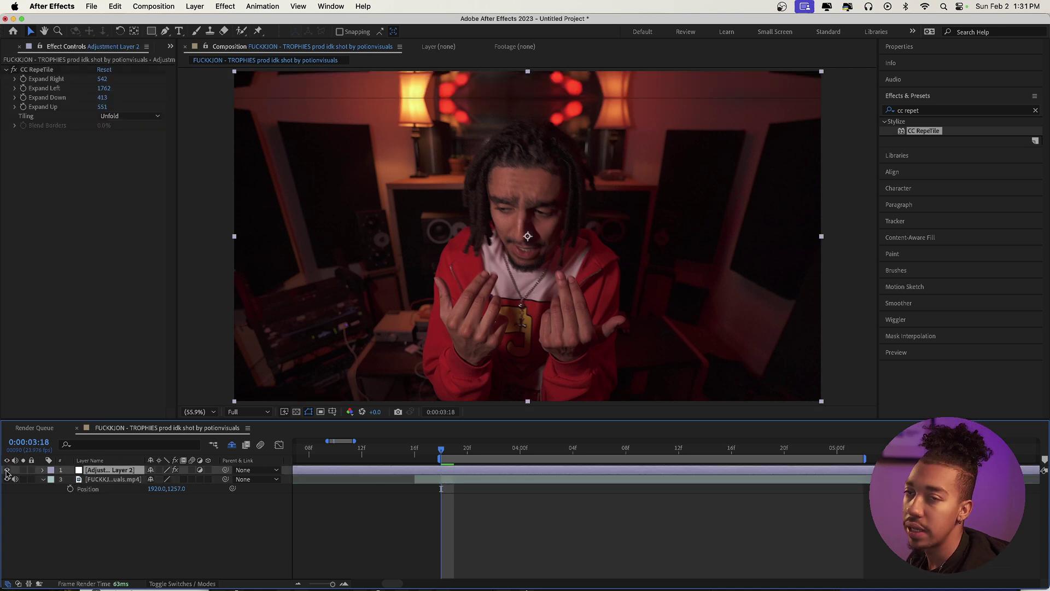
- Copy the CC RepeTile effect from the adjustment layer onto the video clip
click(130, 479)
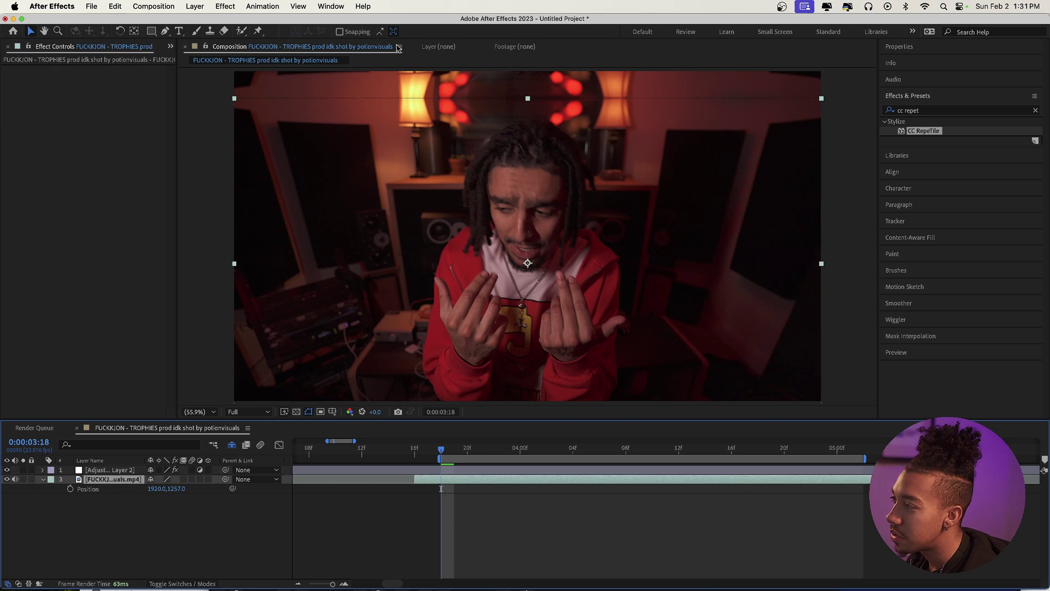
click(168, 469)
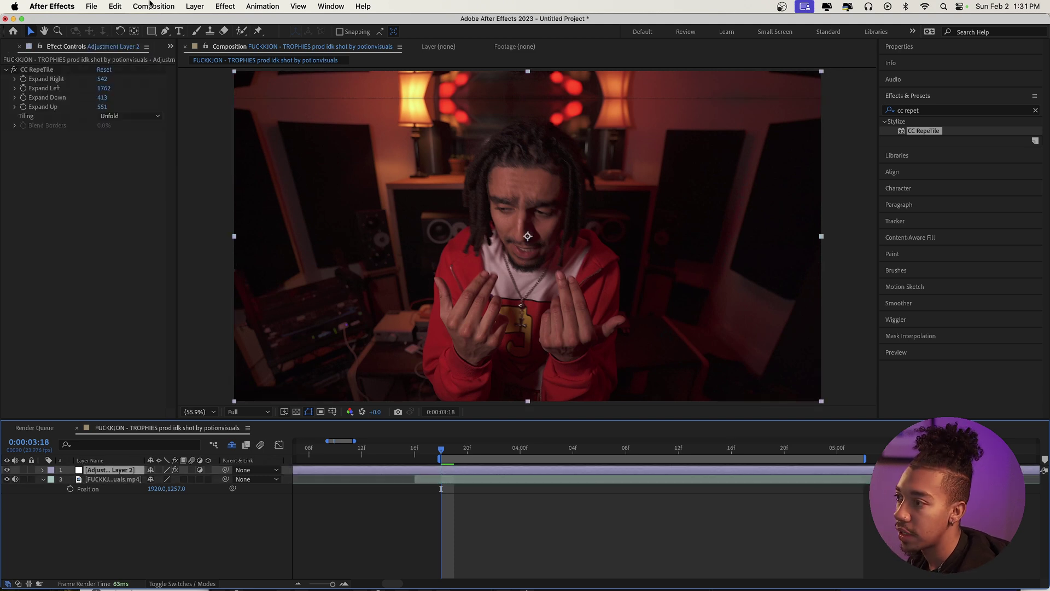
click(57, 70)
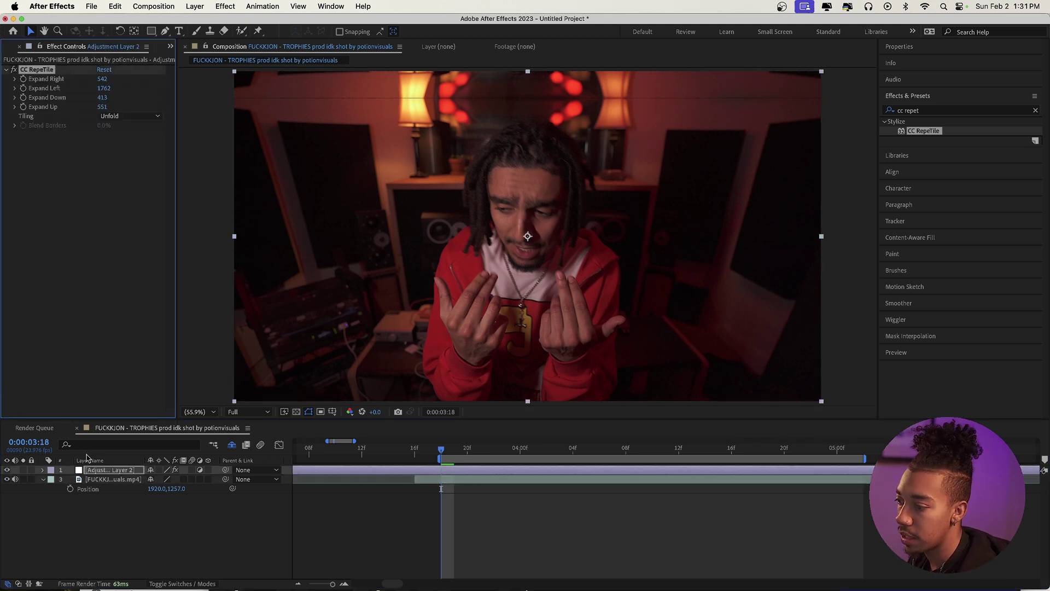
click(101, 480)
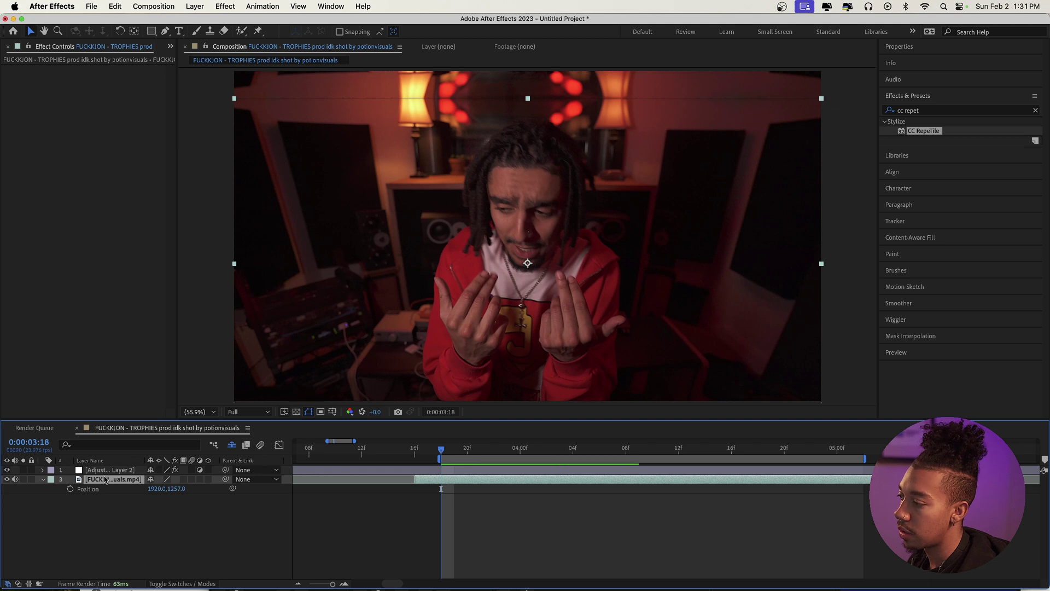
key(super+v)
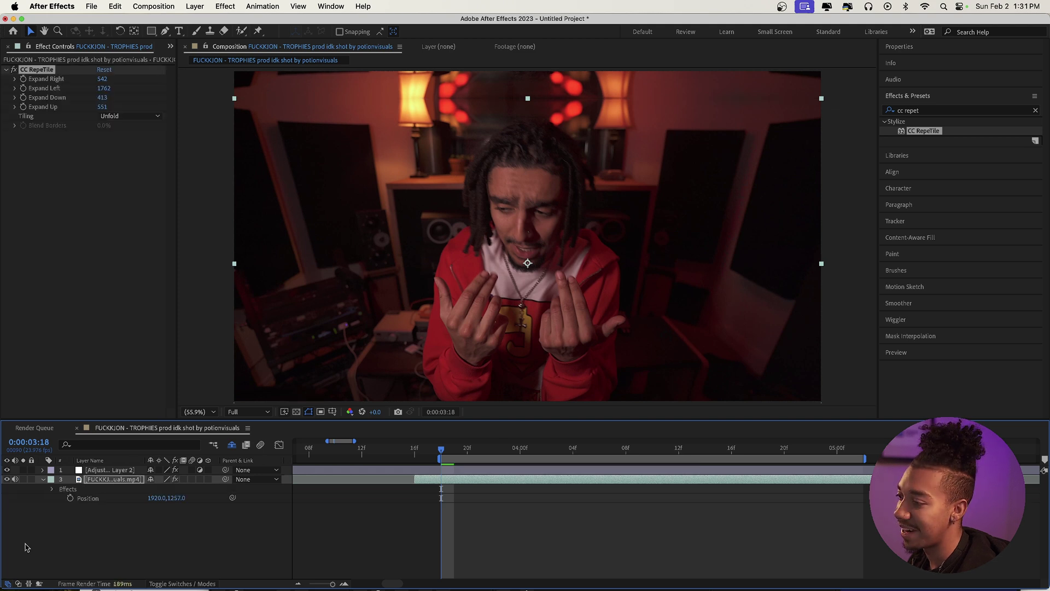
- Reset the video clip's Position Y to 1080
click(178, 498)
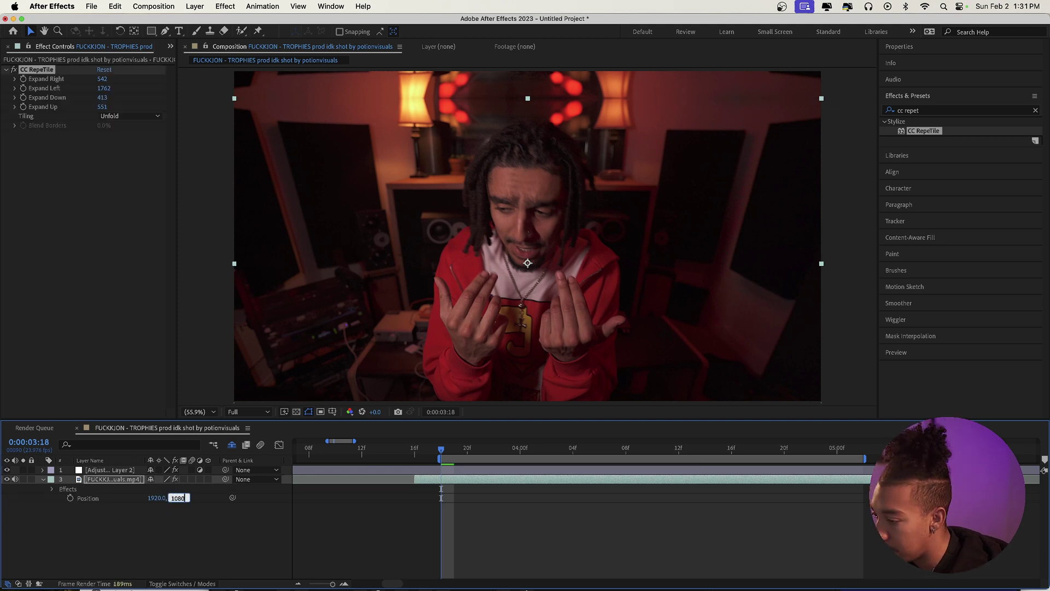
text(1080)
key(Return)
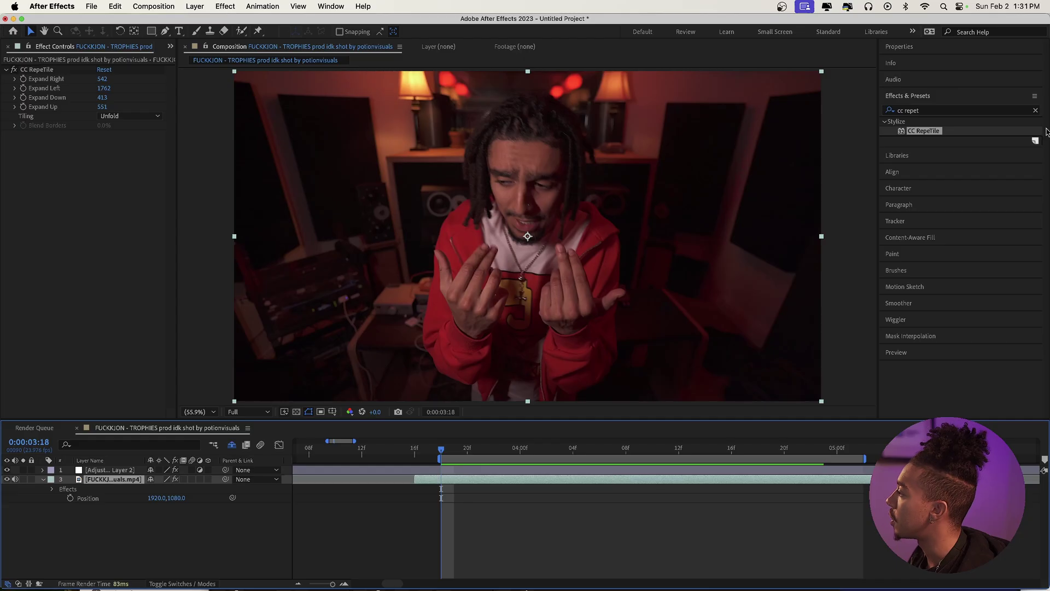
text(transform)
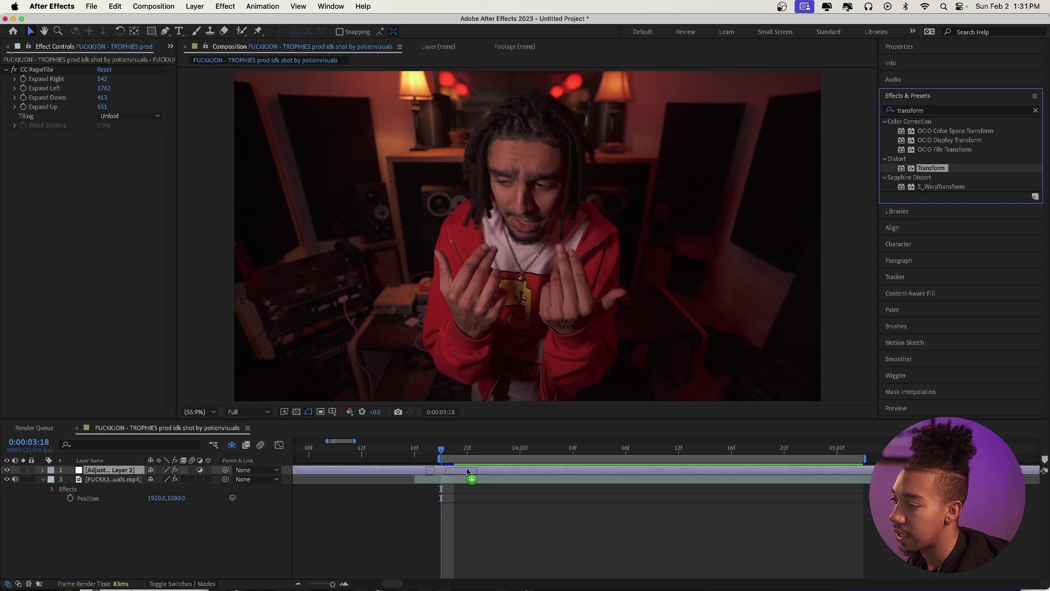
- Apply Transform to the adjustment layer with Position expression posterizeTime(8); wiggle(24,40), then preview
drag(931, 168, 300, 373)
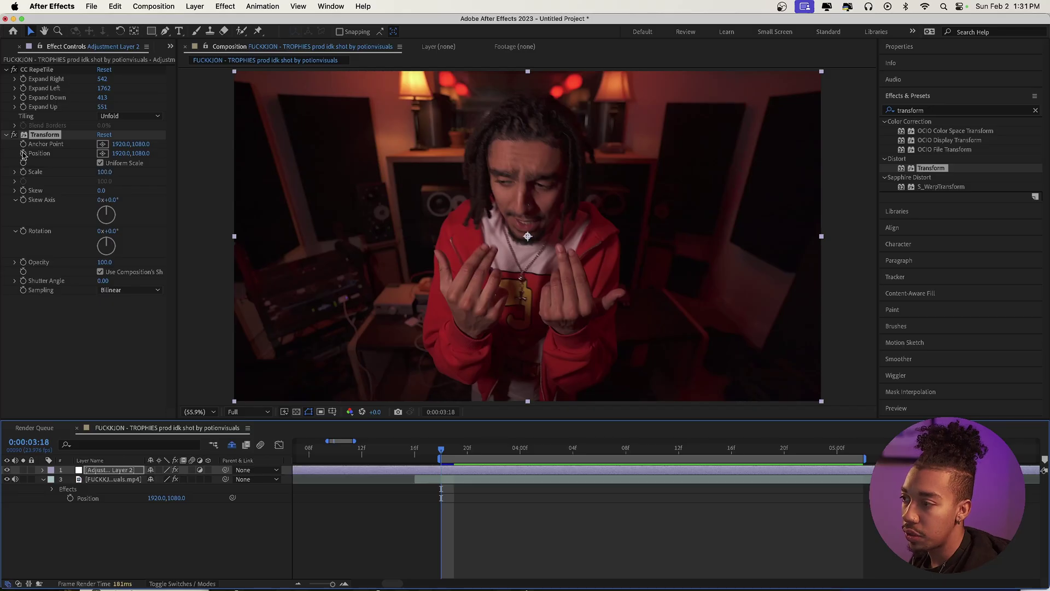
alt+click(23, 153)
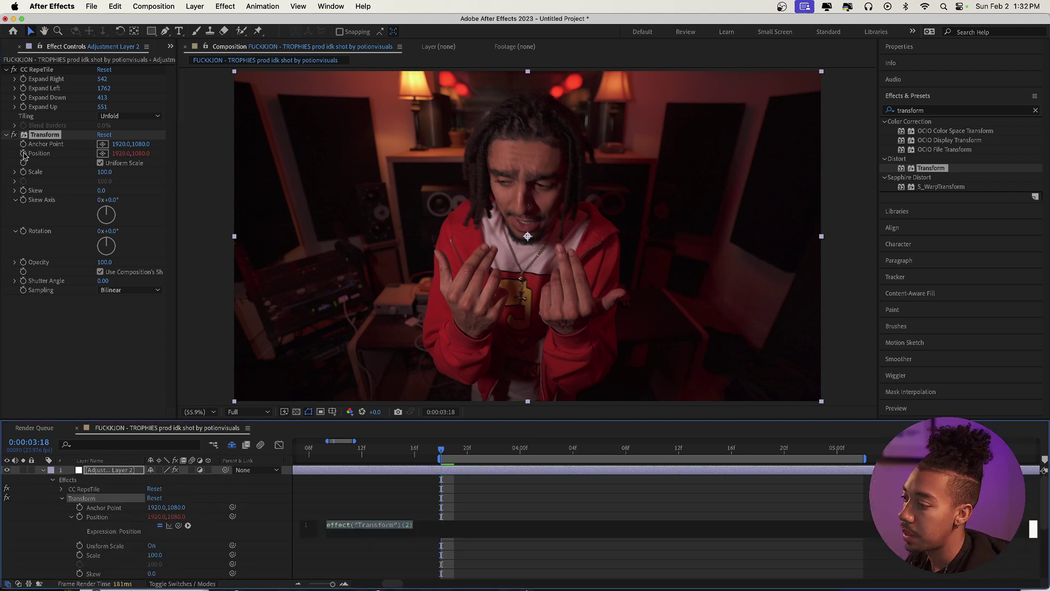
text(posterizeTime(8)
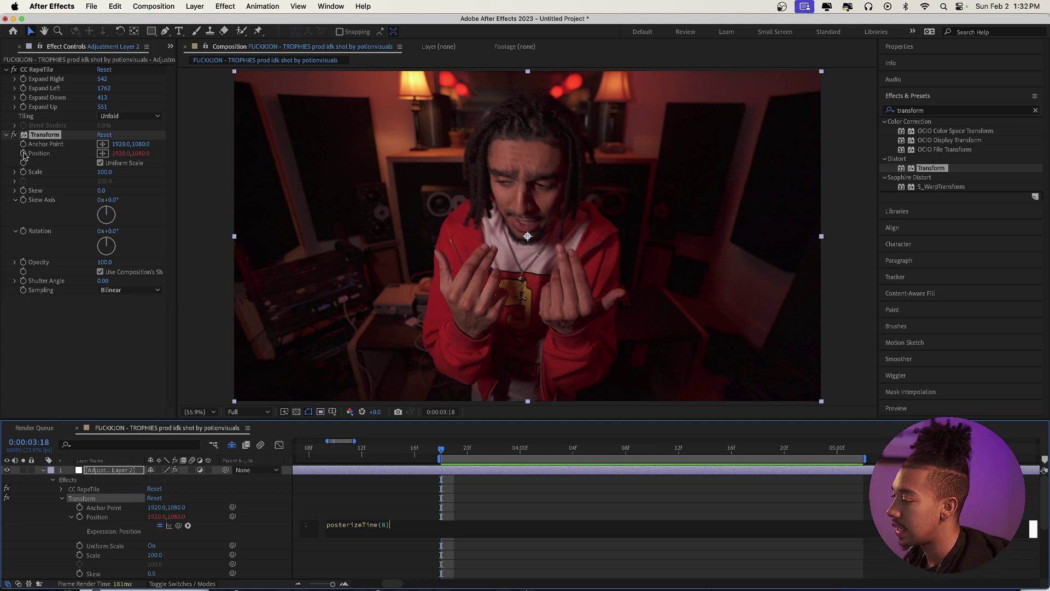
text(wiggle(24,30)
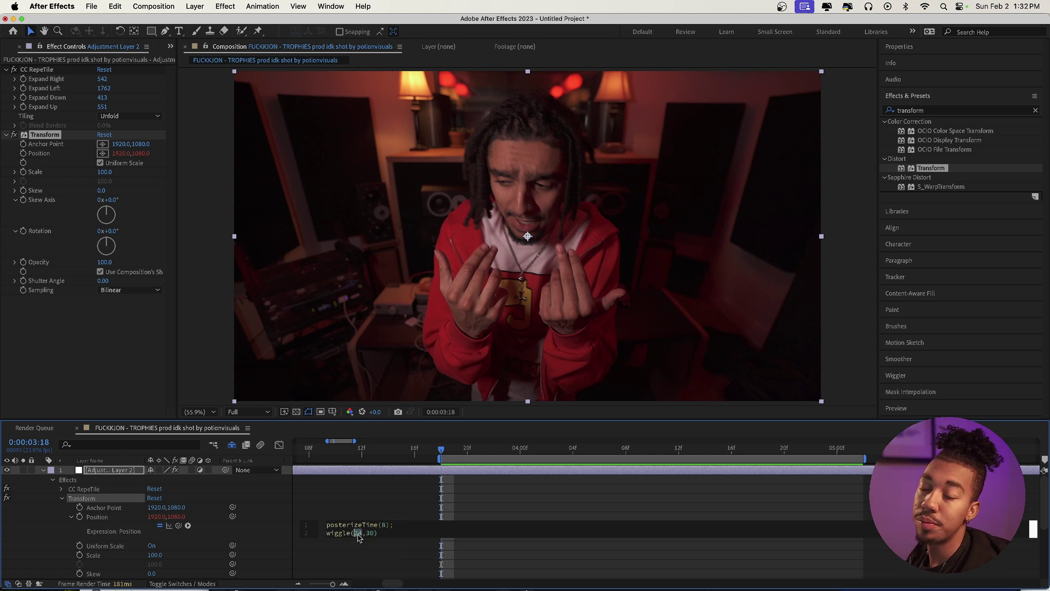
double_click(367, 533)
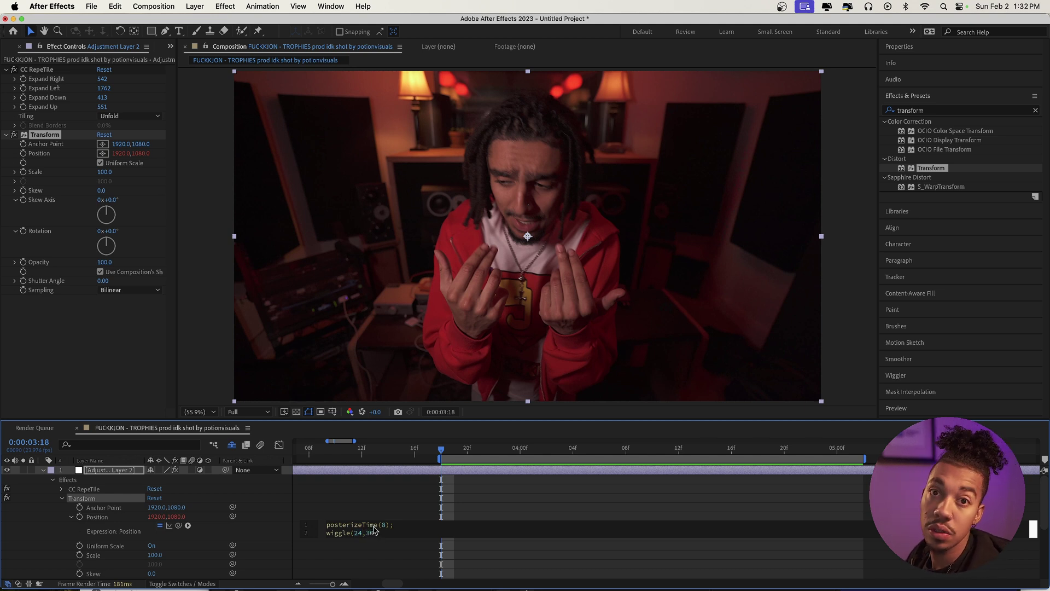
click(401, 494)
key(space)
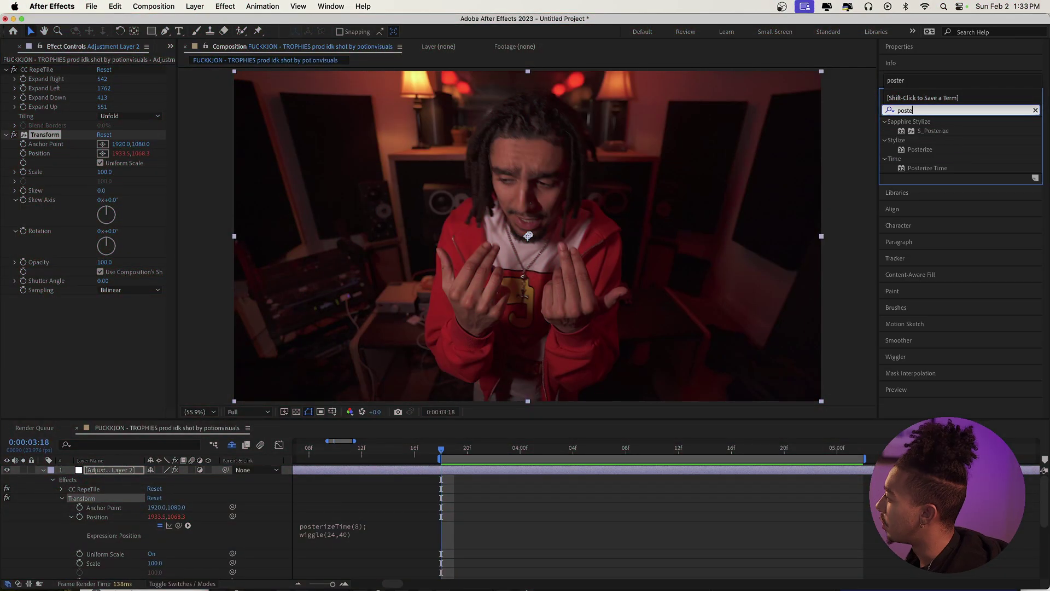
- Add Posterize Time at Frame Rate 8 to the adjustment layer and preview the stutter
text(r)
drag(932, 168, 80, 303)
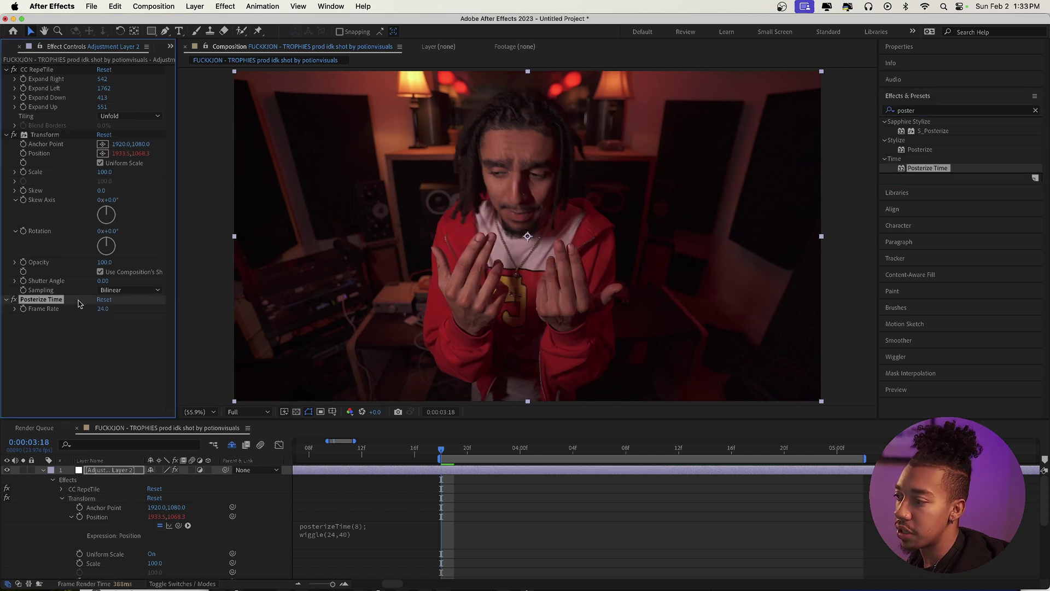
click(101, 309)
text(8)
key(Return)
key(space)
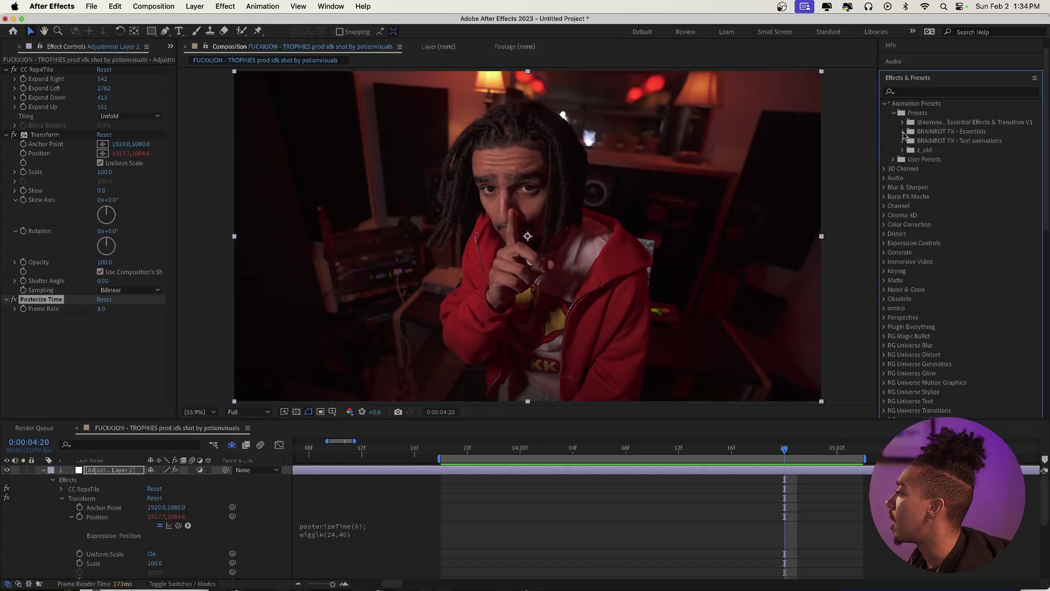
- Drag the BRAINROT FX - Essentials '24. TRIPPY Grid' preset onto Adjustment Layer 3
click(903, 132)
scroll(932, 98, down, 2)
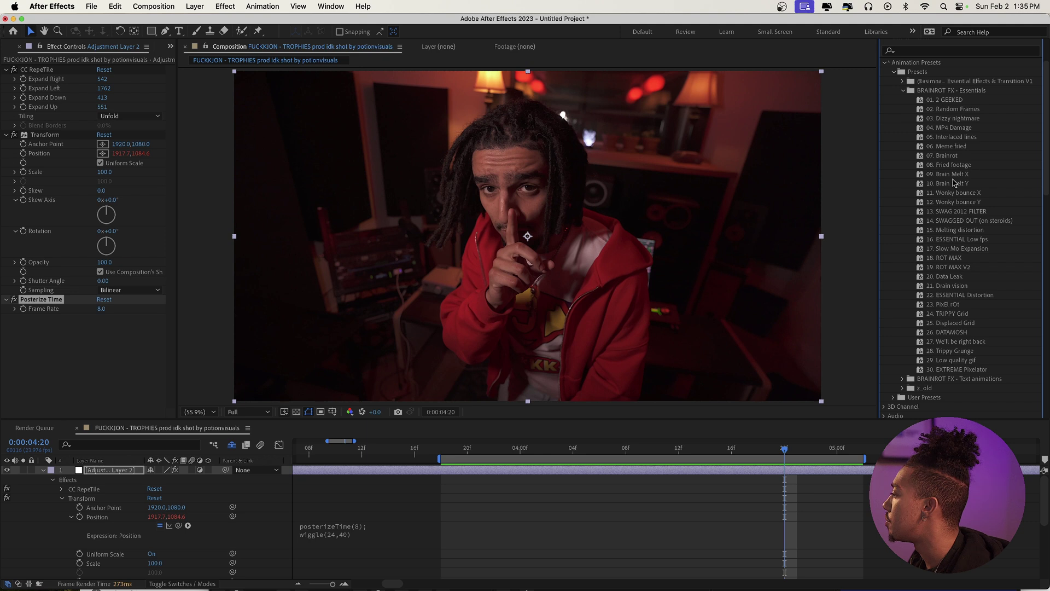
drag(954, 318, 917, 327)
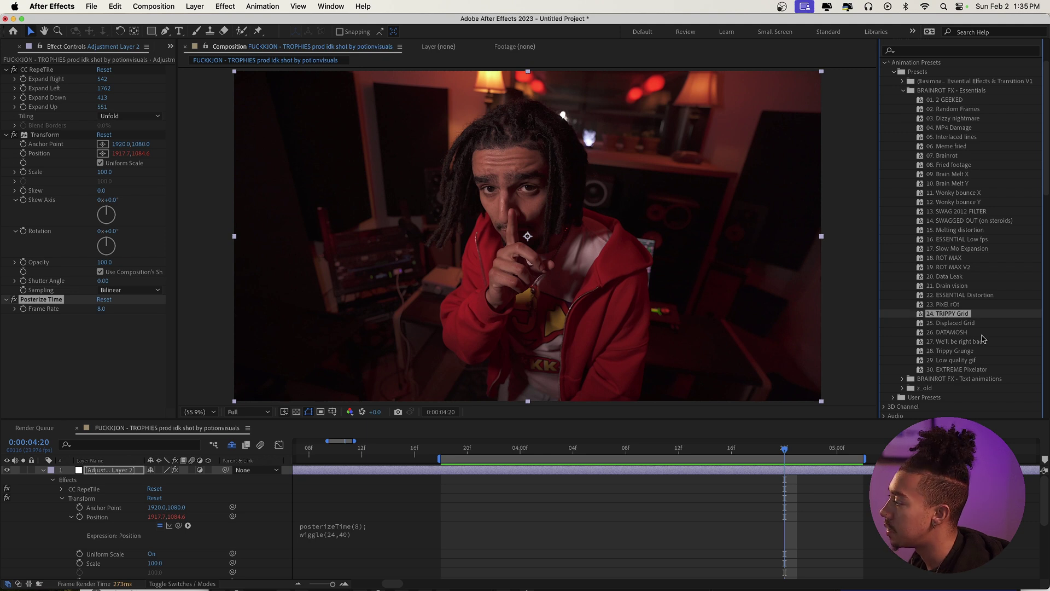
drag(4, 494, 481, 474)
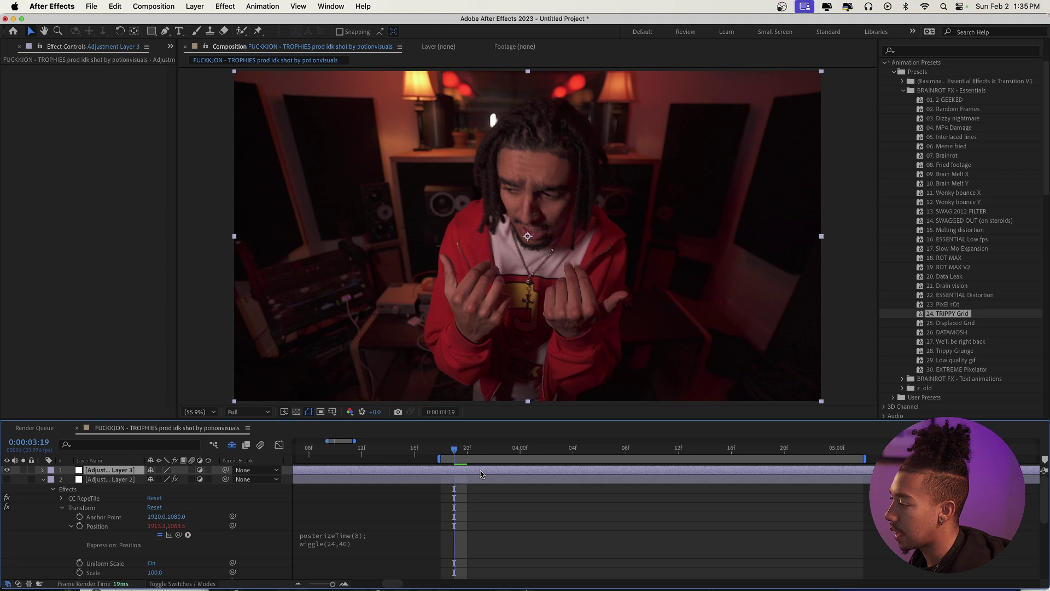
click(943, 318)
drag(921, 338, 520, 471)
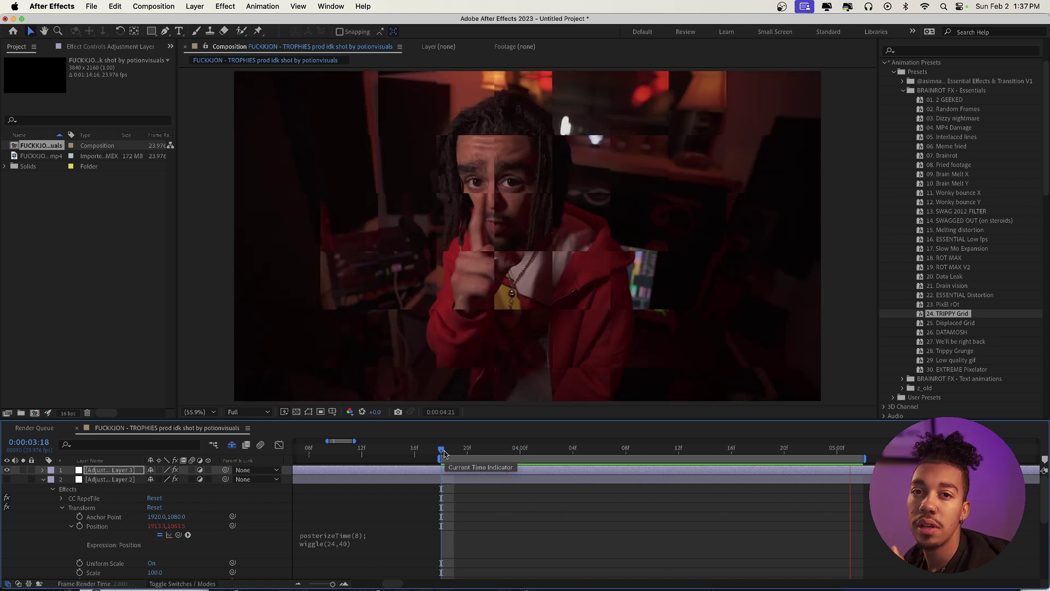
- Apply CC Griddler with Horizontal Scale 120, Vertical Scale 130 and Cut Tiles unchecked
key(Delete)
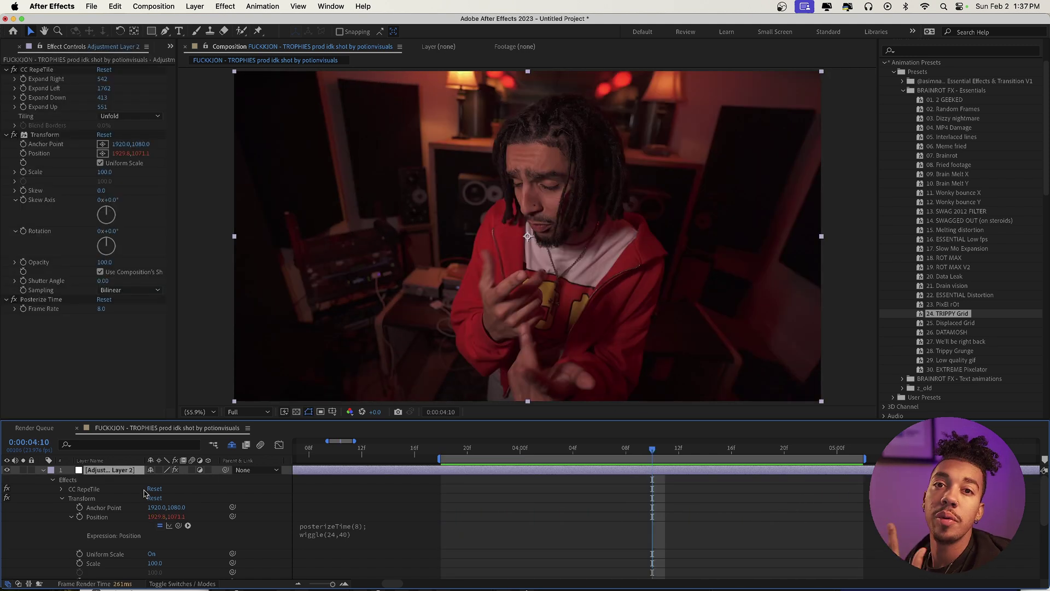
click(969, 49)
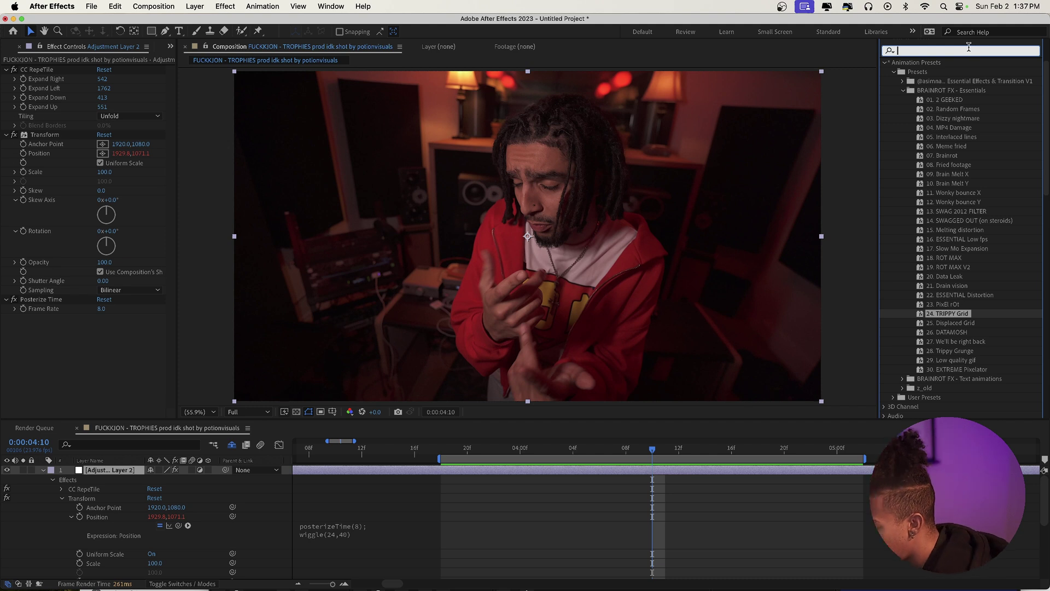
text(cc grid)
drag(923, 131, 34, 368)
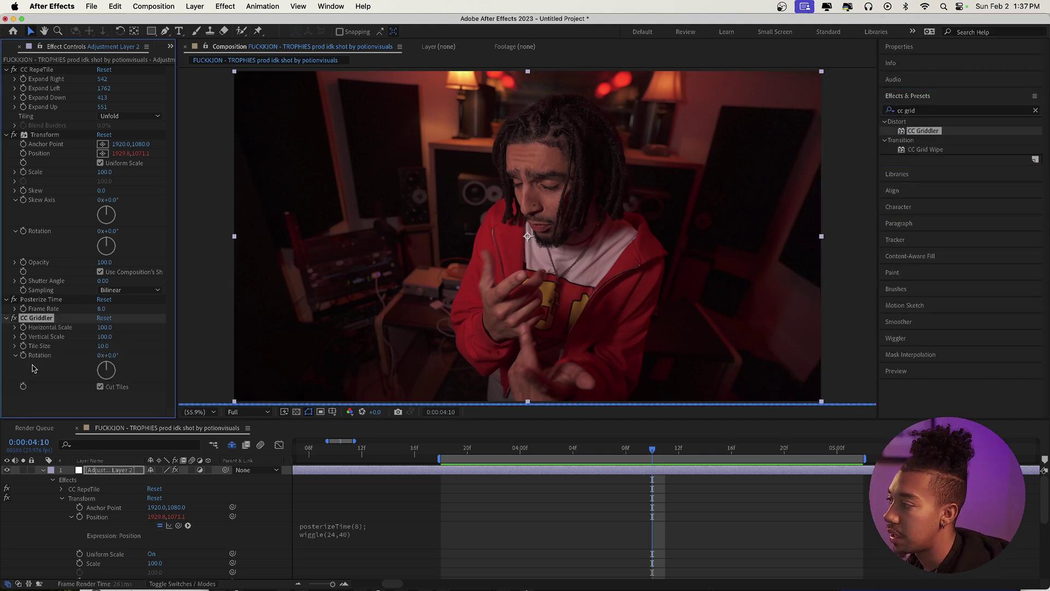
click(99, 327)
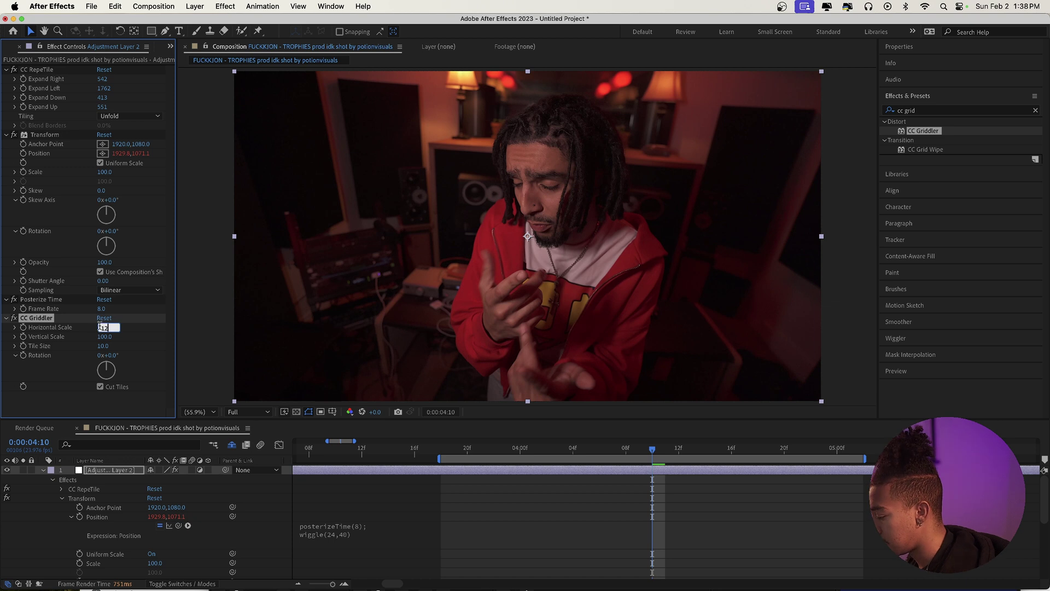
text(120)
key(Tab)
text(130)
key(Return)
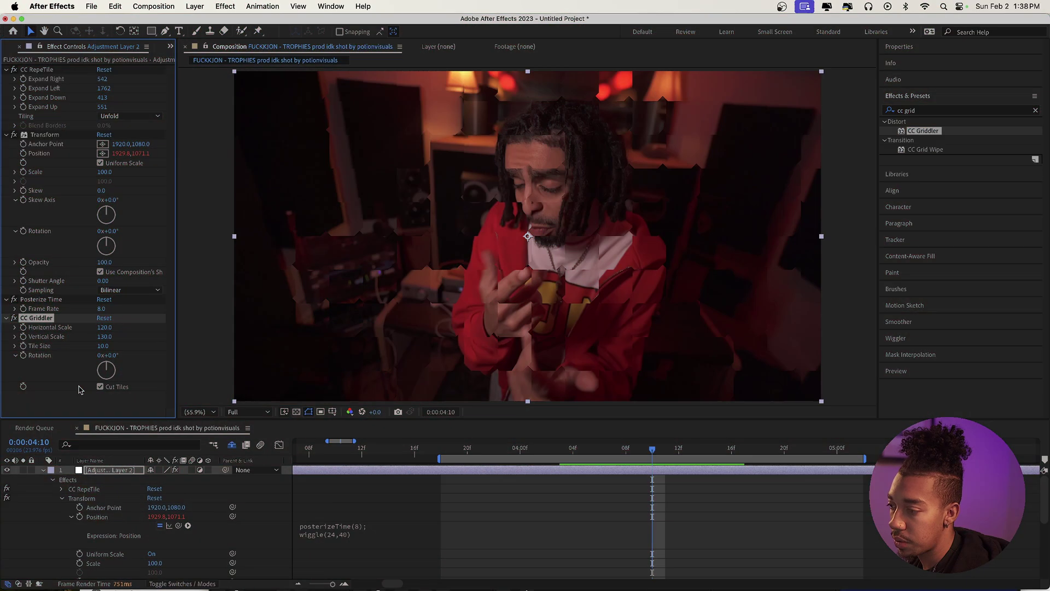
click(100, 387)
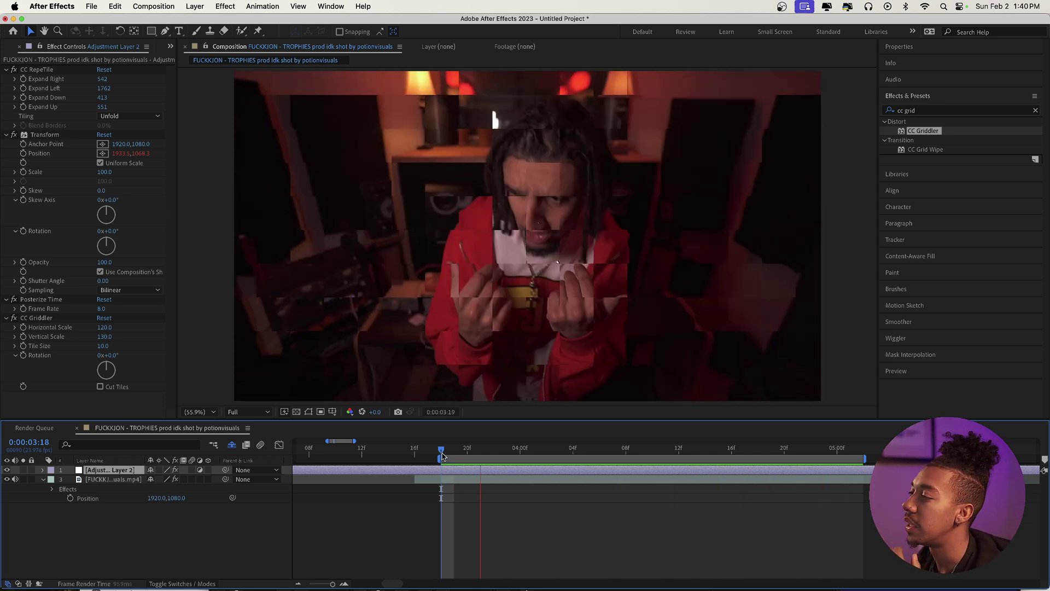
- Drive CC Griddler's Tile Size with the expression posterizeTime(8); wiggle(24,25)
click(27, 346)
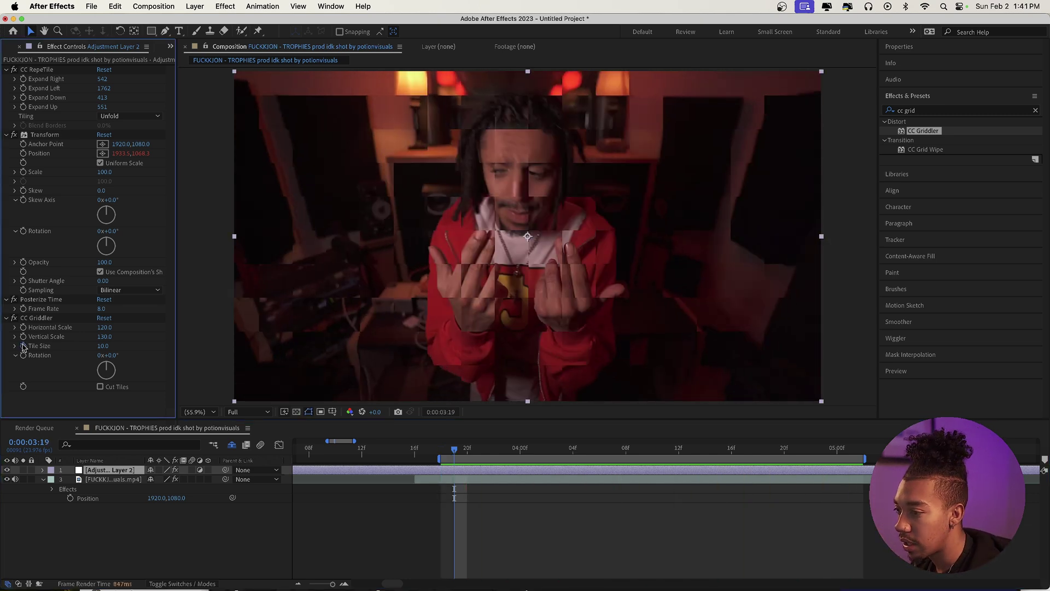
alt+click(23, 345)
scroll(345, 544, down, 2)
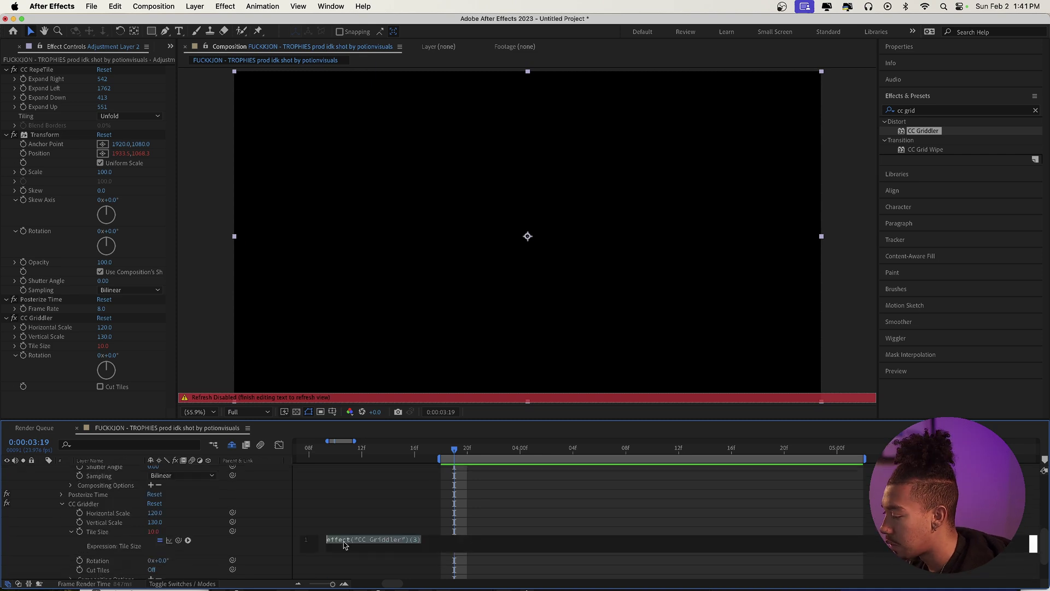
text(post)
key(Return)
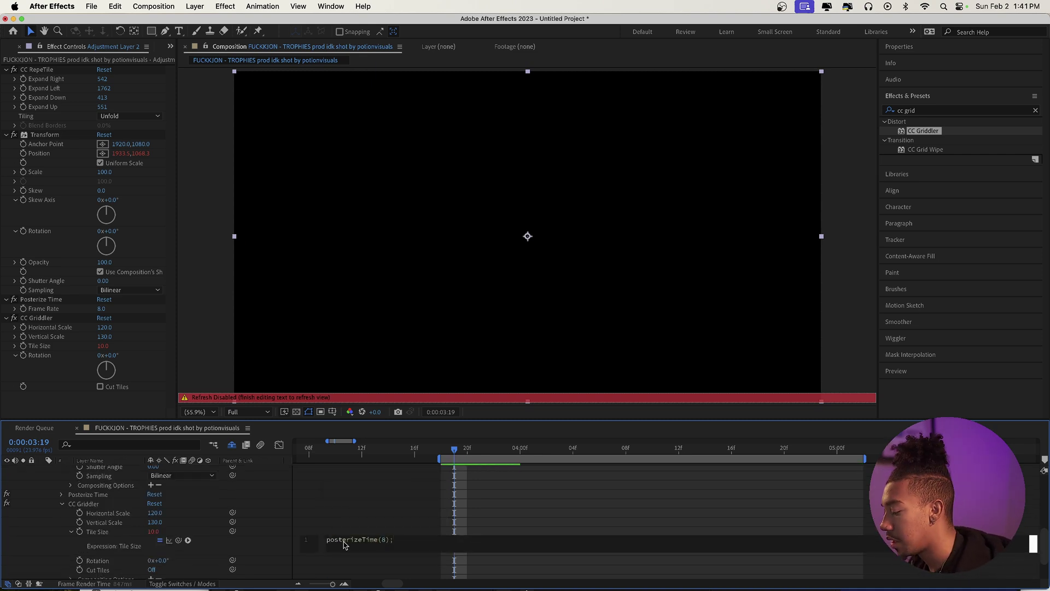
text(wiggle)
key(Return)
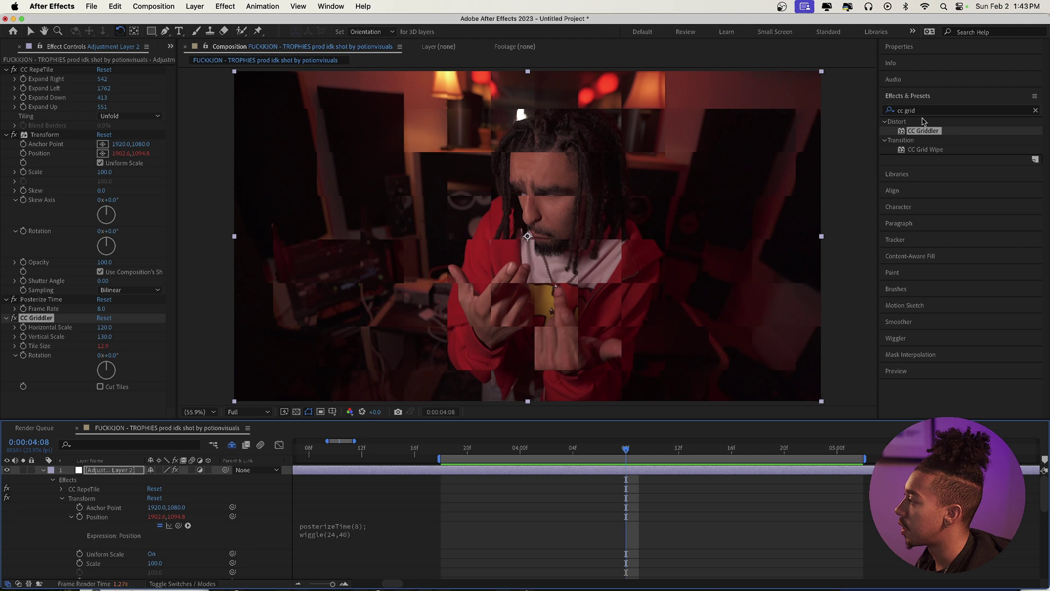
double_click(929, 111)
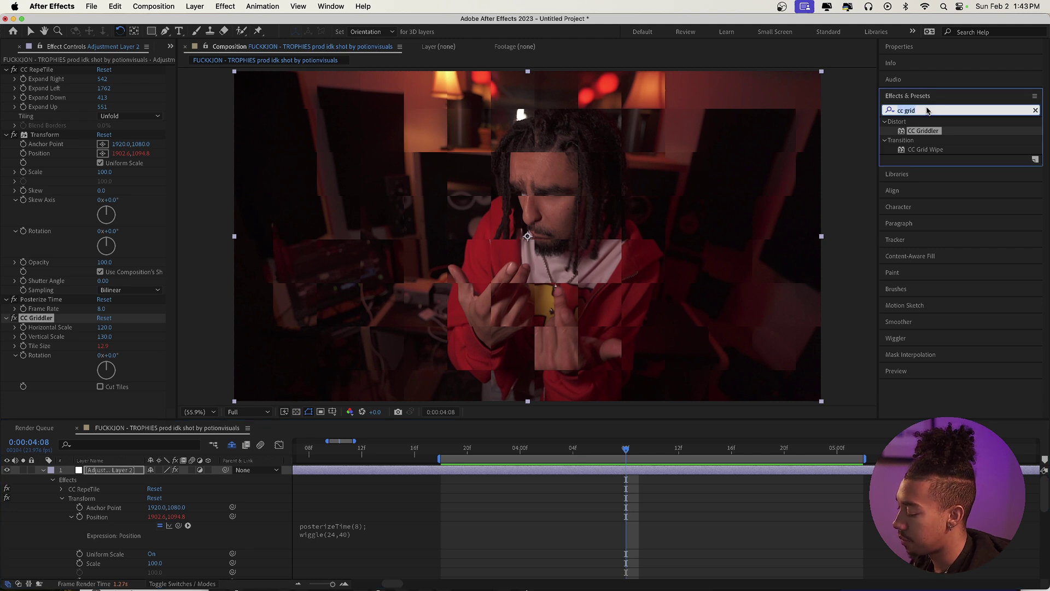
- Apply Unsharp Mask to the adjustment layer with Amount 180 and Radius 69.2
text(unsharp)
drag(926, 131, 98, 383)
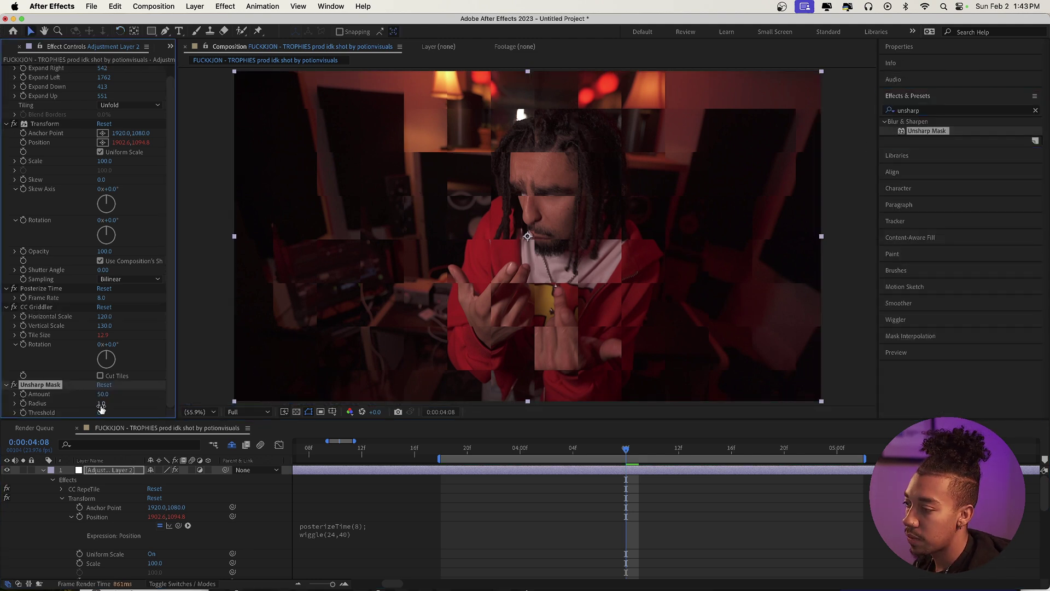
drag(109, 408, 130, 408)
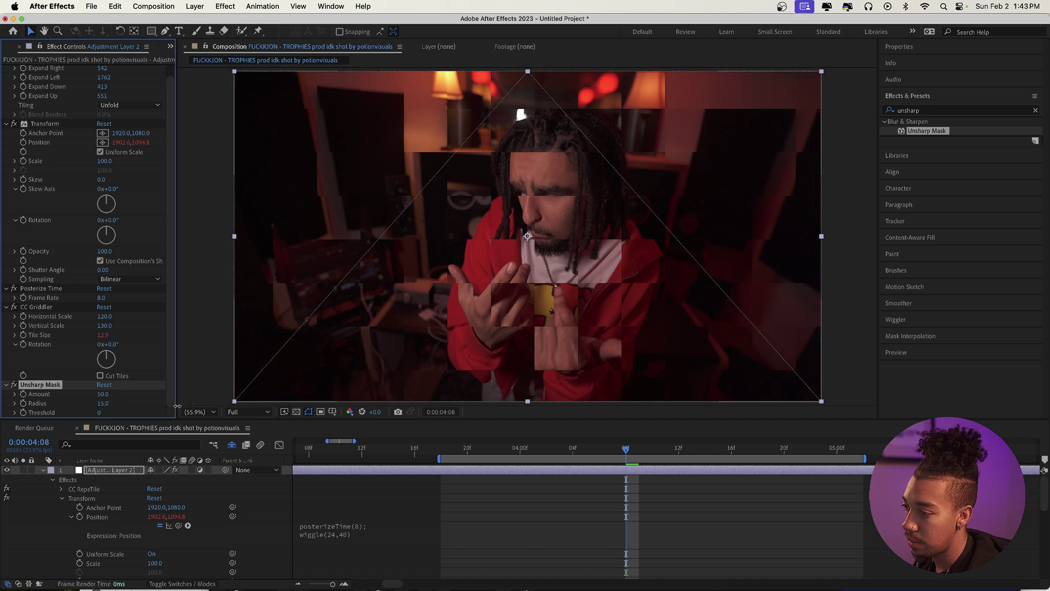
drag(406, 406, 455, 404)
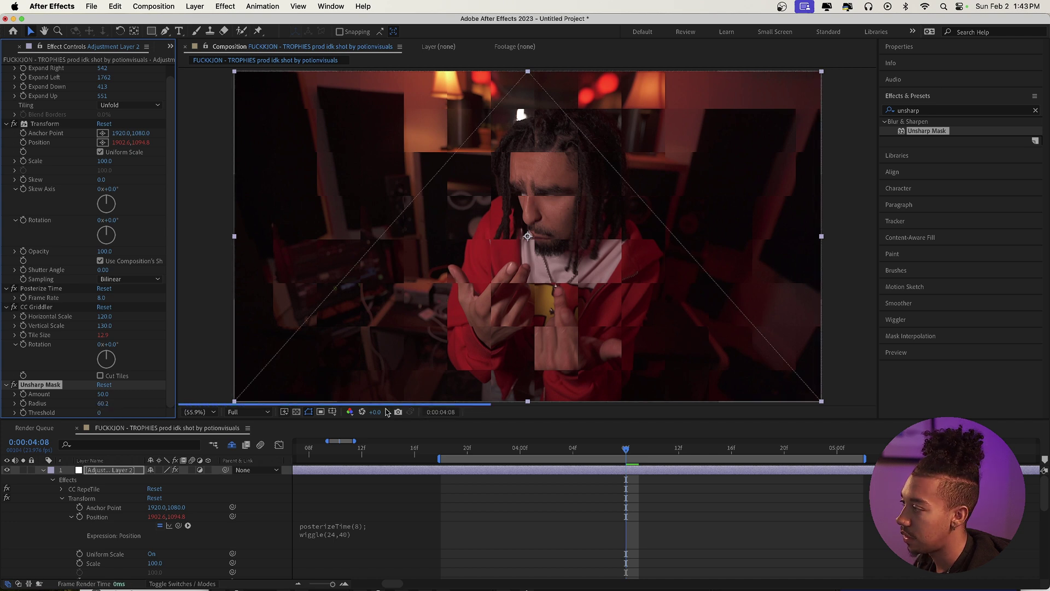
drag(103, 395, 174, 400)
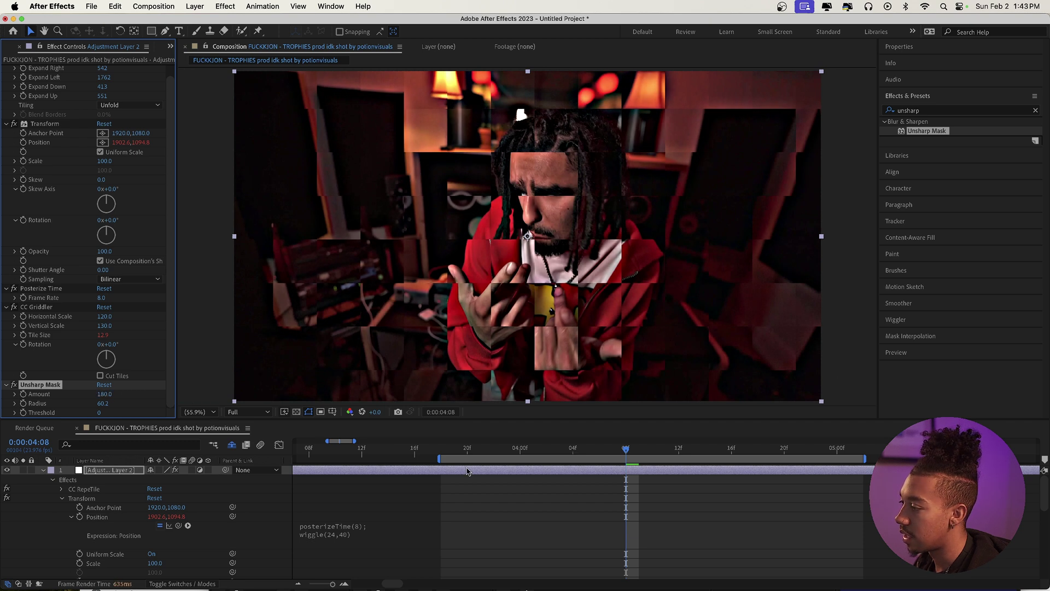
- Add Sharpen at Amount 212 and move it above Transform in the effect stack
text(sharpe)
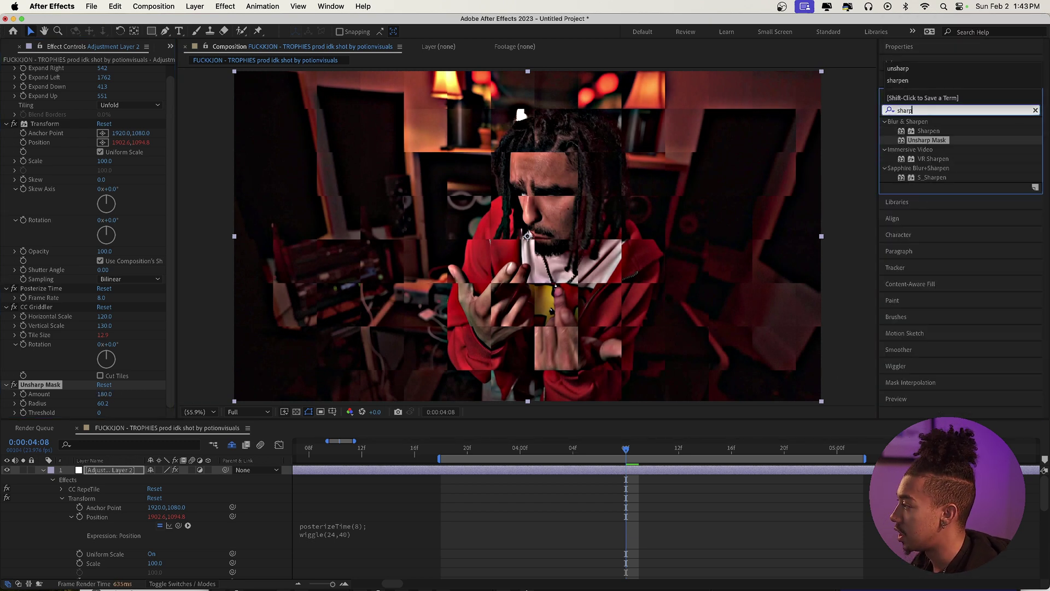
drag(934, 132, 81, 393)
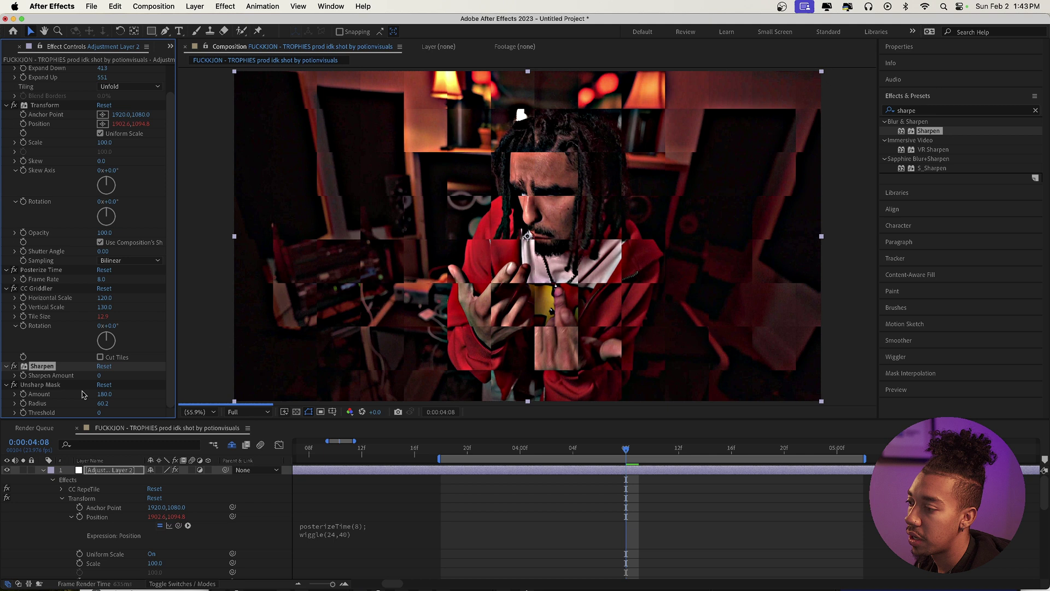
drag(28, 100, 37, 112)
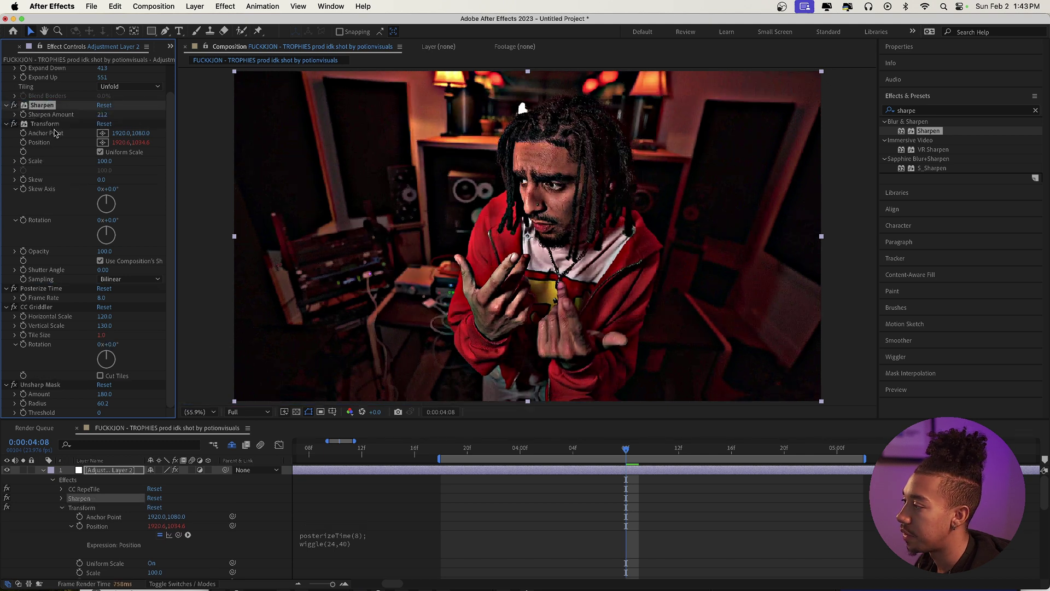
click(441, 451)
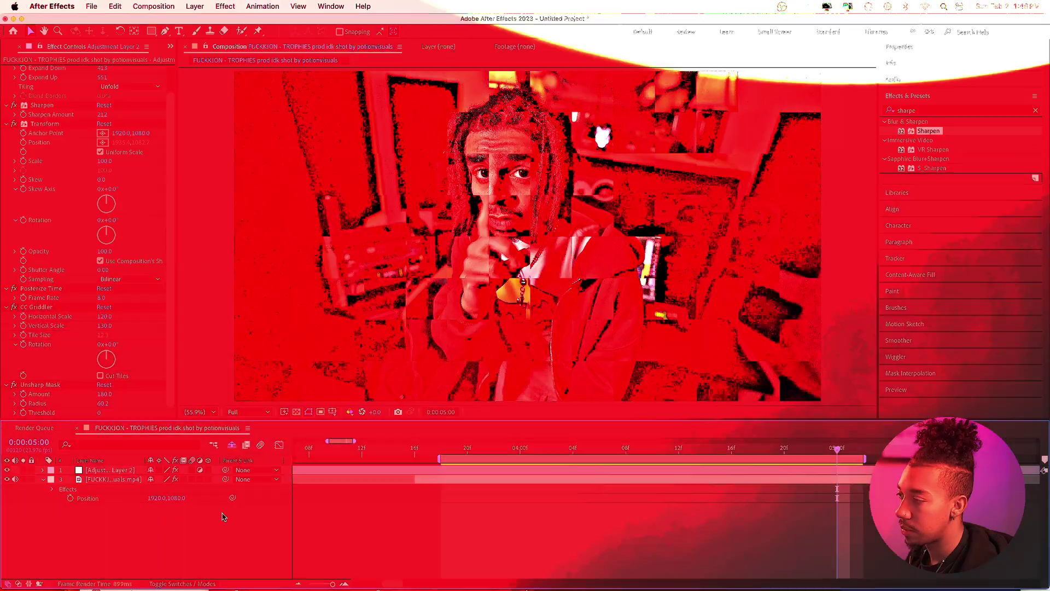
- Switch to Finder to reach the GIFS sticker folder
key(super+Tab)
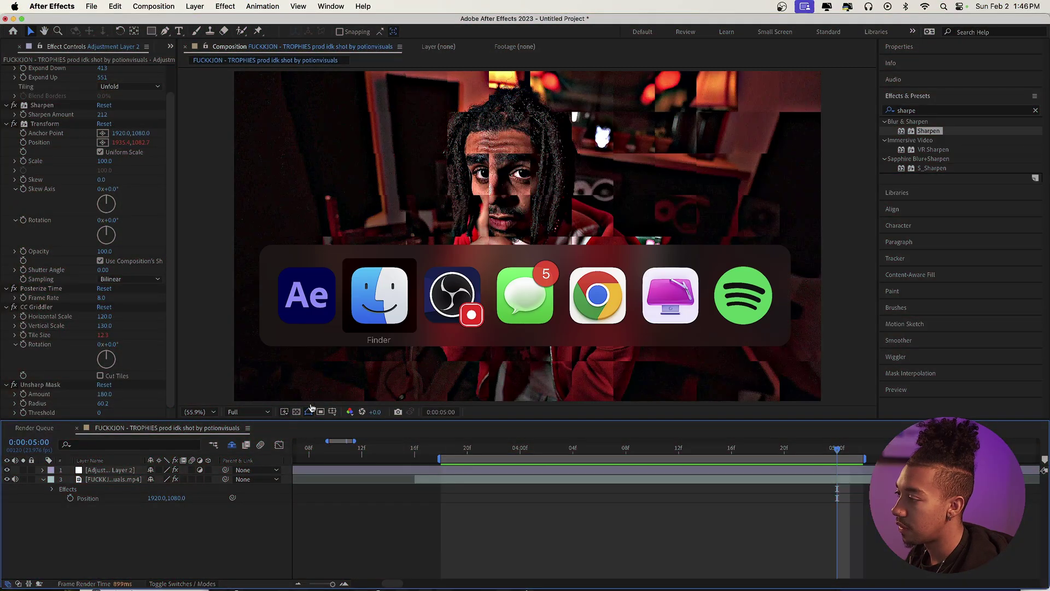
- Import the Geeked emoji, Geeked mouse and Rotating tracking box GIFs into the timeline
drag(455, 463, 443, 156)
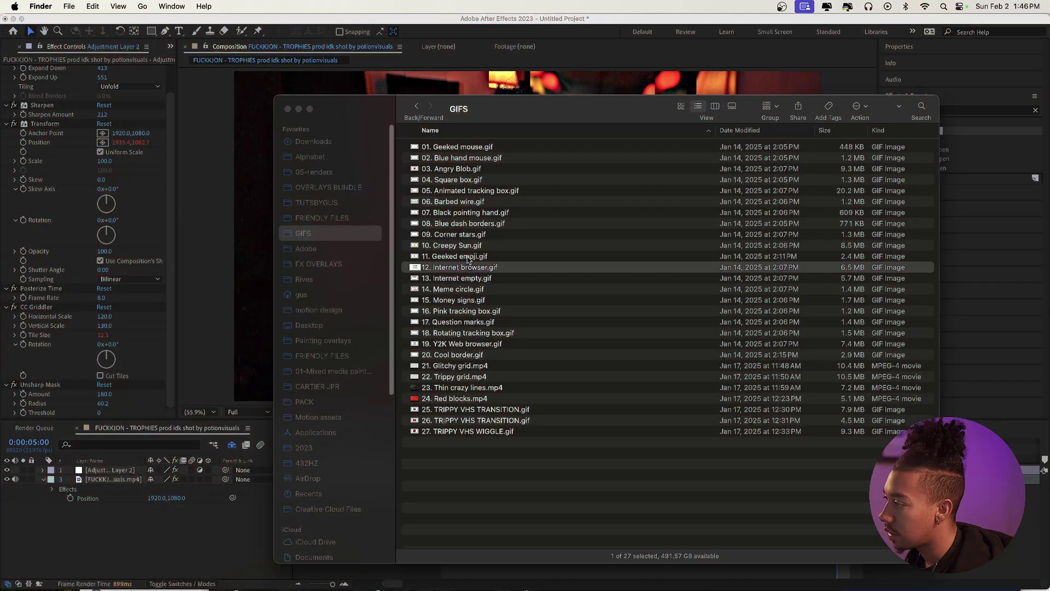
click(469, 257)
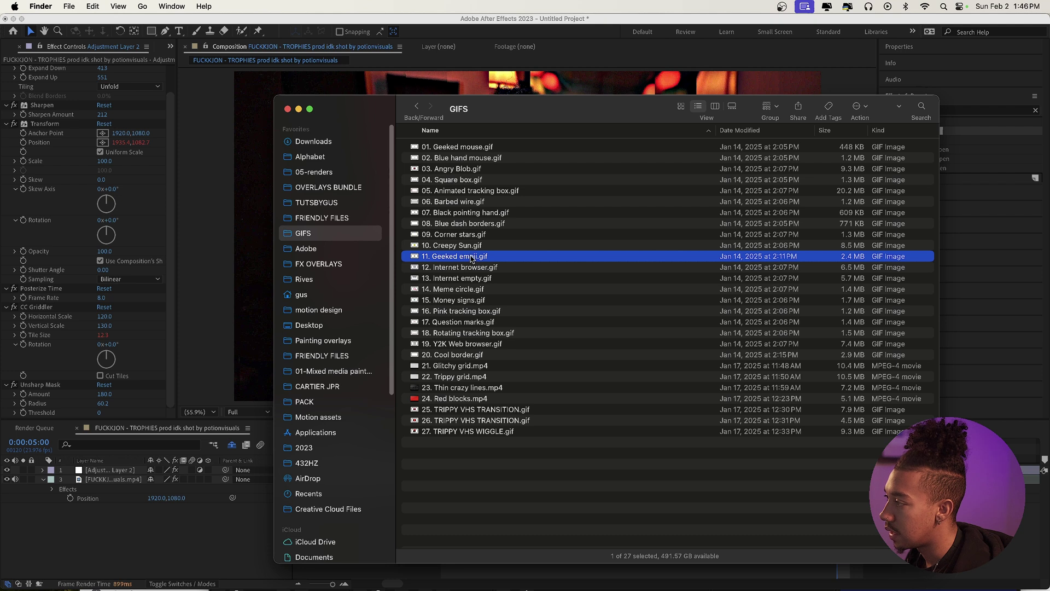
super+click(470, 148)
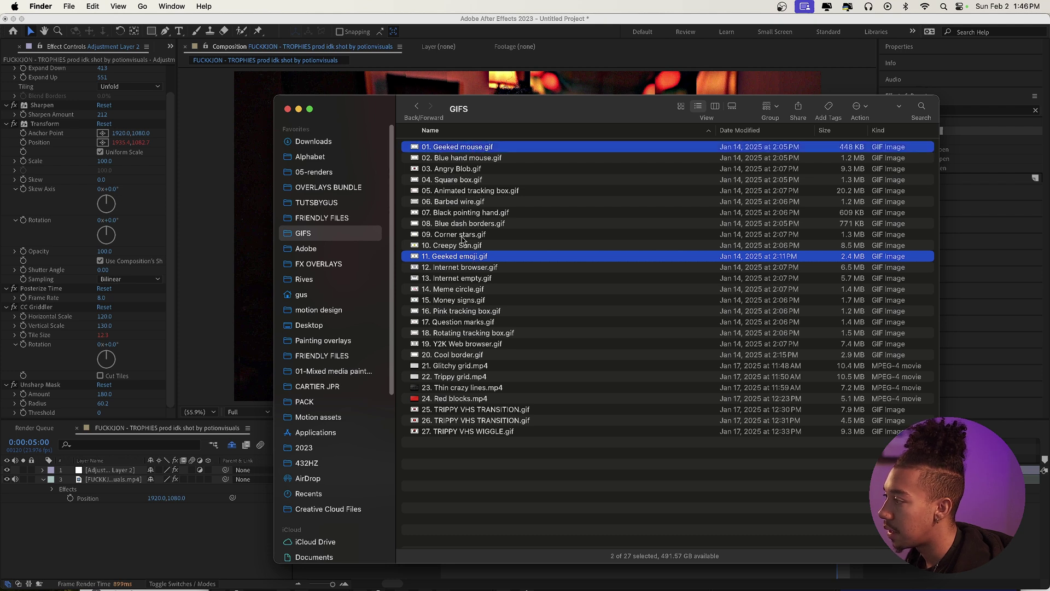
super+click(467, 333)
drag(475, 336, 138, 494)
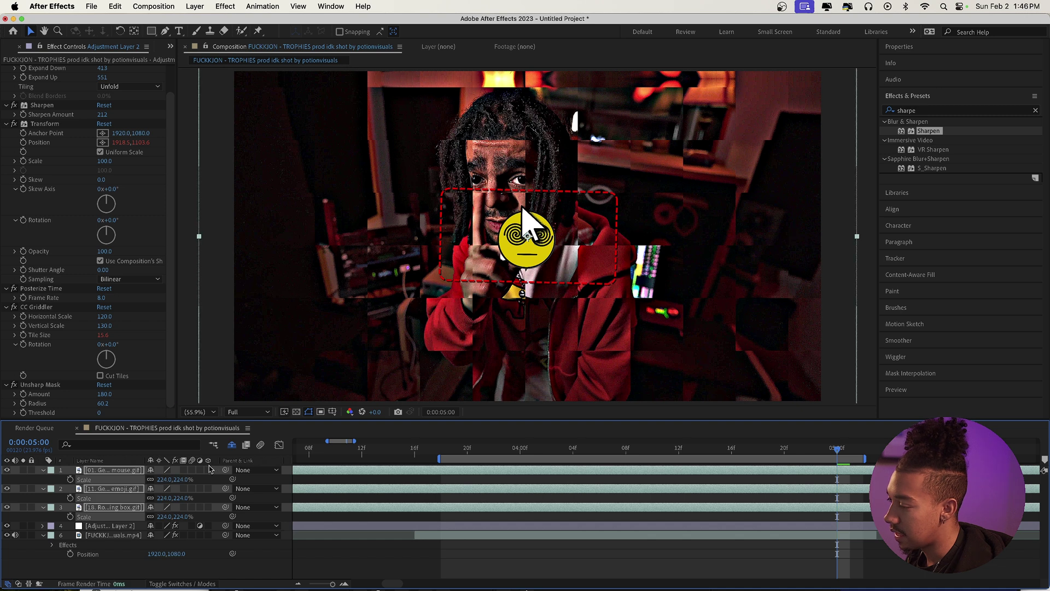
- Scale the three GIF stickers to 206%, bring Adjustment Layer 2 to the top, and select the Geeked emoji layer
drag(160, 479, 162, 481)
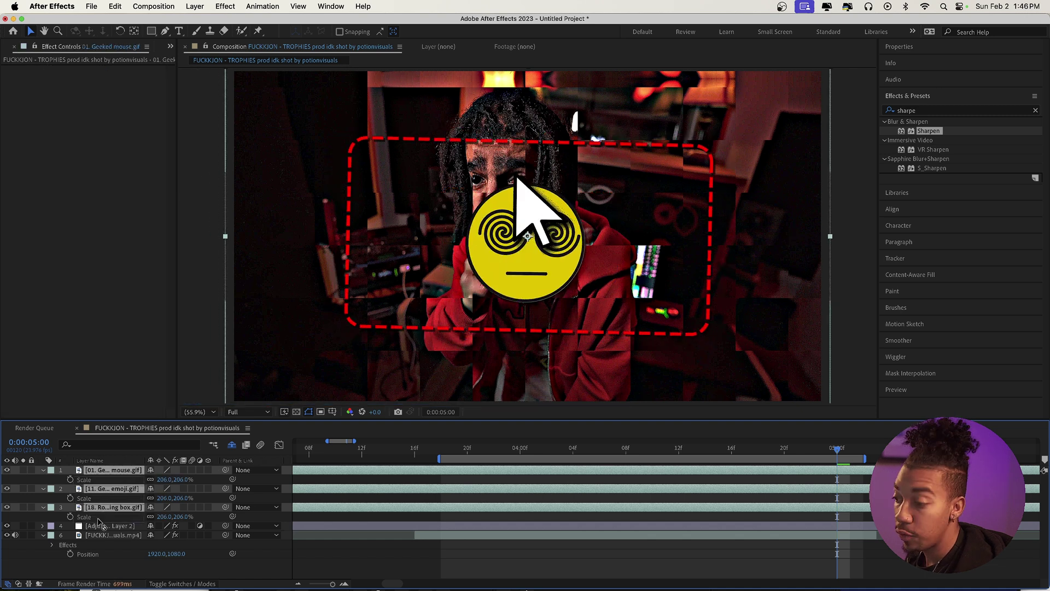
key(super+shift+bracketright)
click(112, 498)
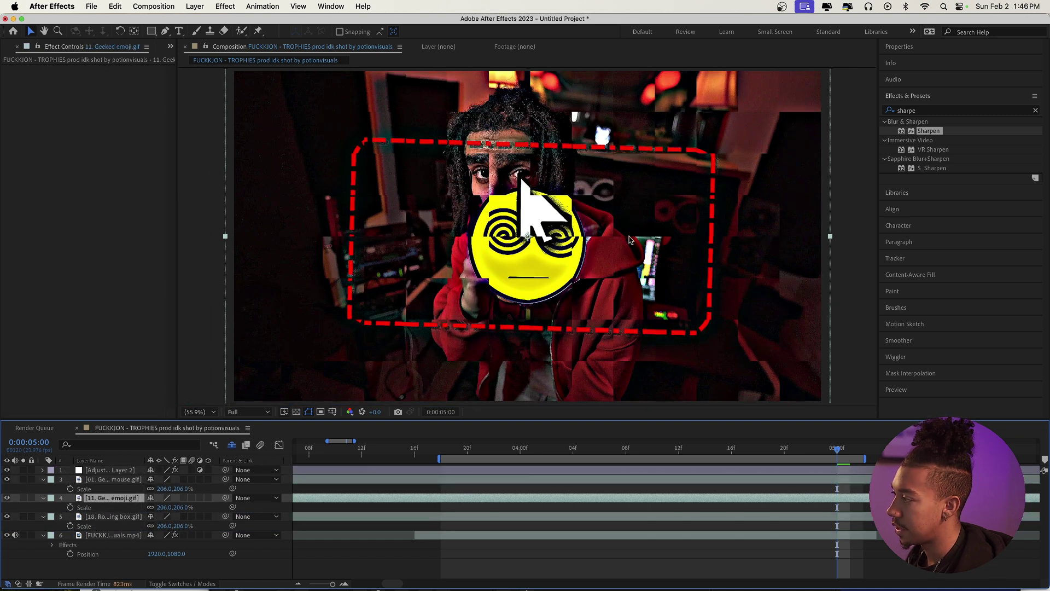